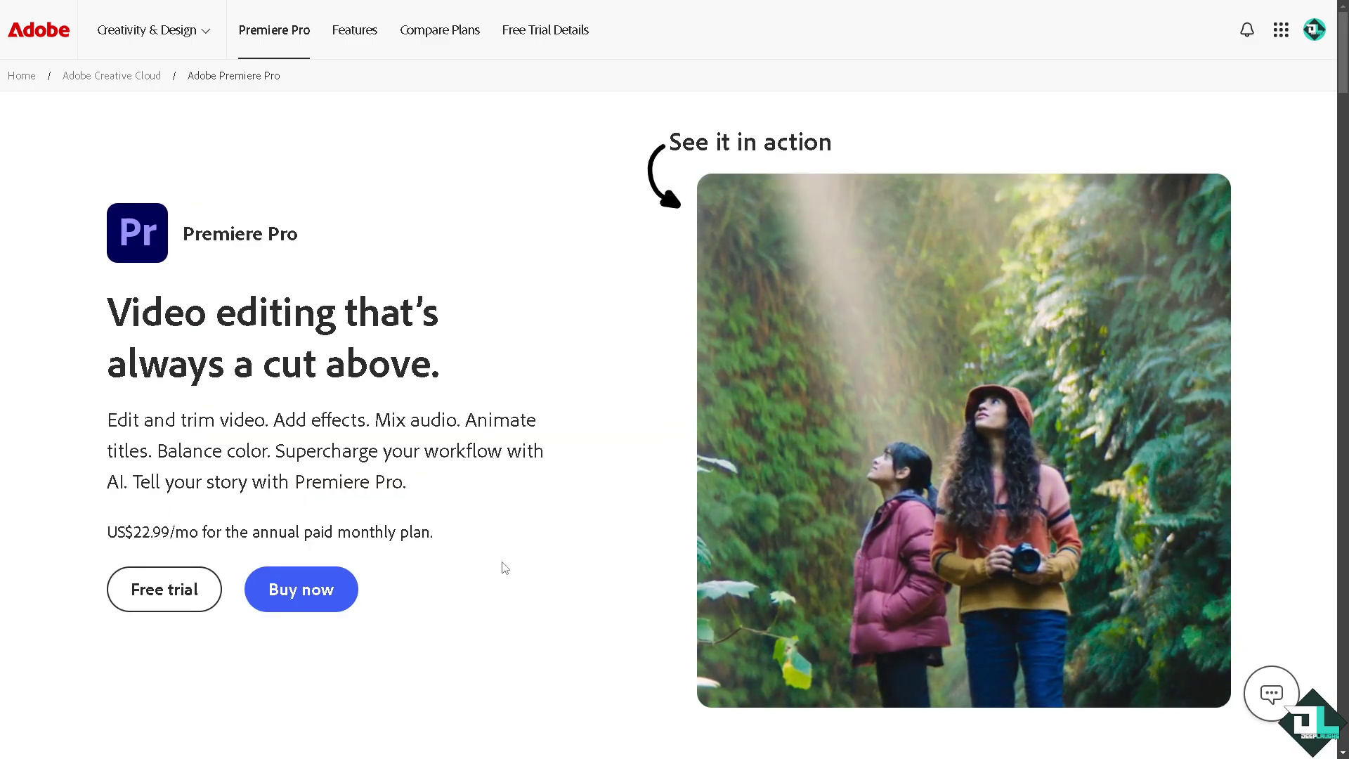
# Open the Premiere Pro free trial offer and point out its Business and Students and teachers plan categories.
pyautogui.click(166, 594)
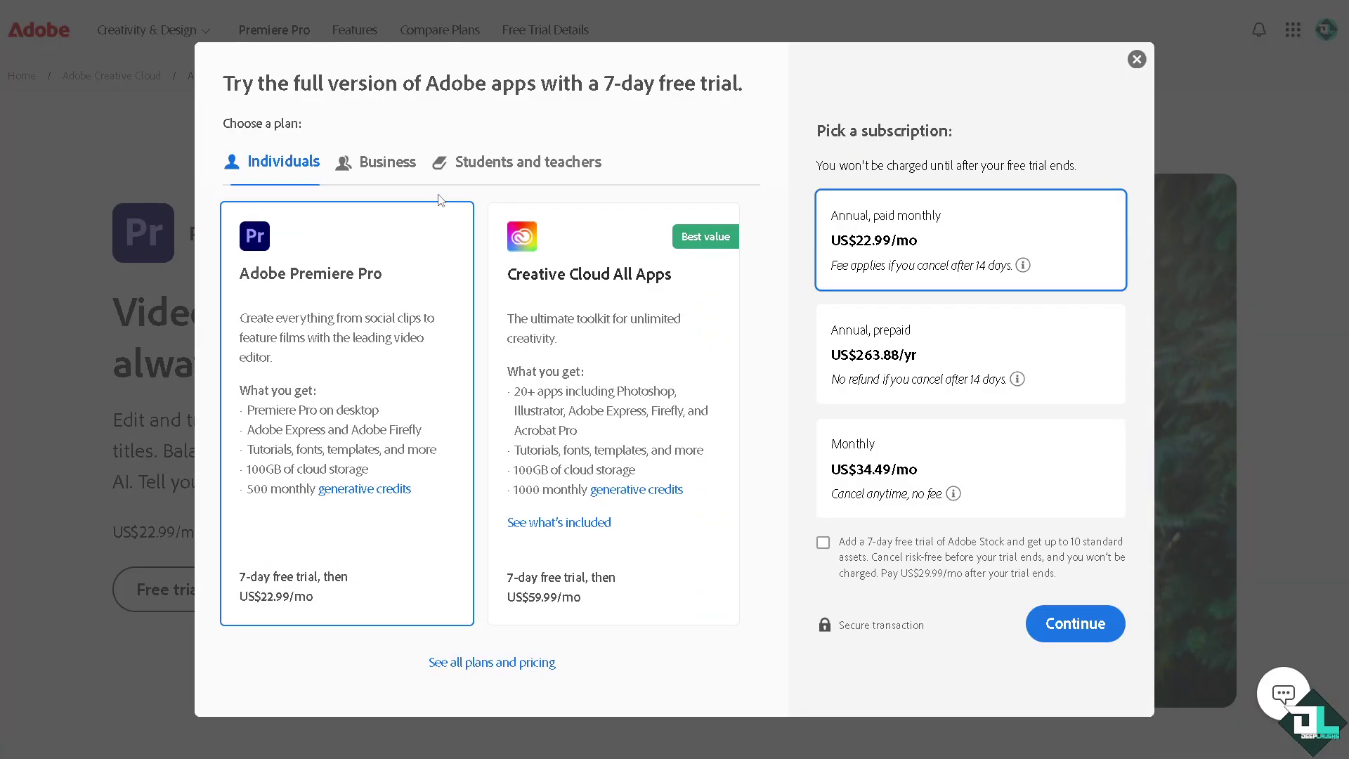
pyautogui.click(389, 167)
pyautogui.click(538, 191)
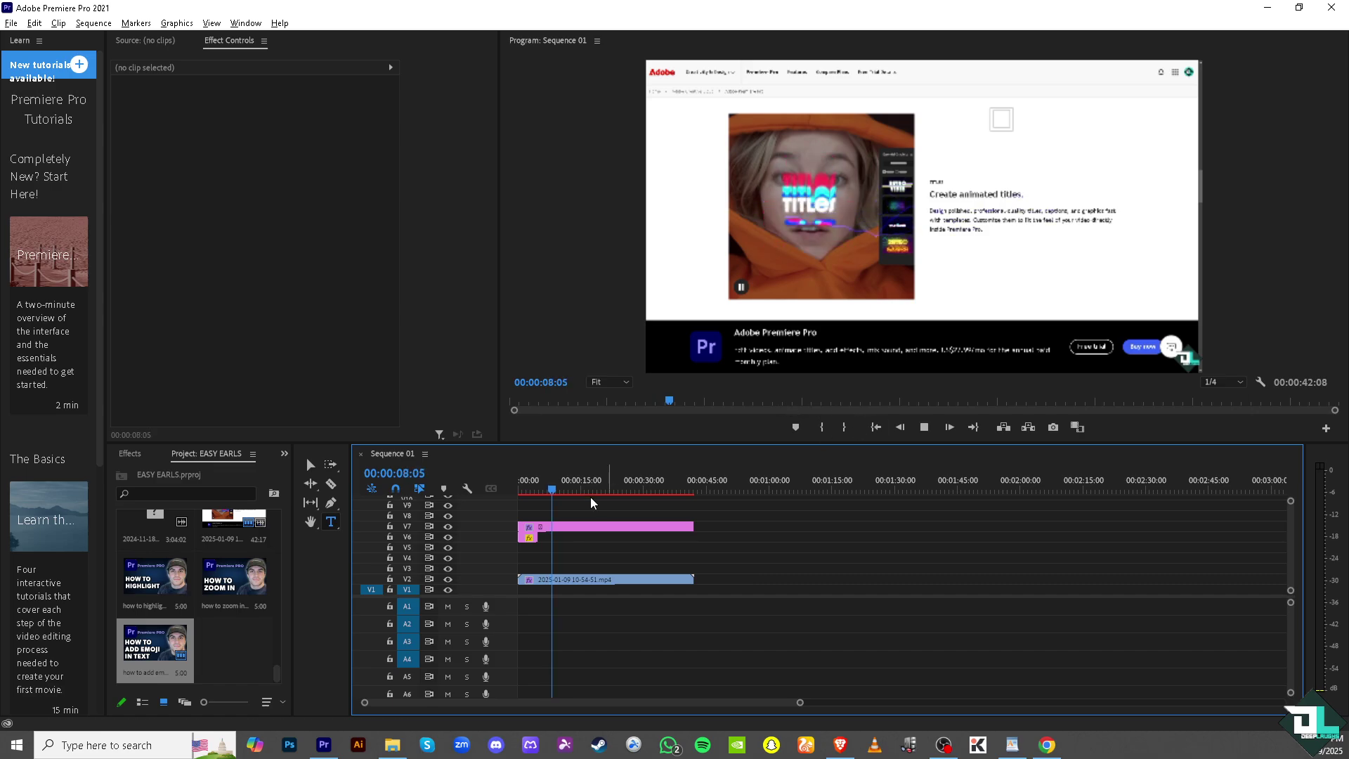
# Extend the thumbnail image clip to the end of the video clip and add the text HOW TO ADD EMOJI above the thumbnail.
pyautogui.moveTo(535, 539); pyautogui.dragTo(693, 539)
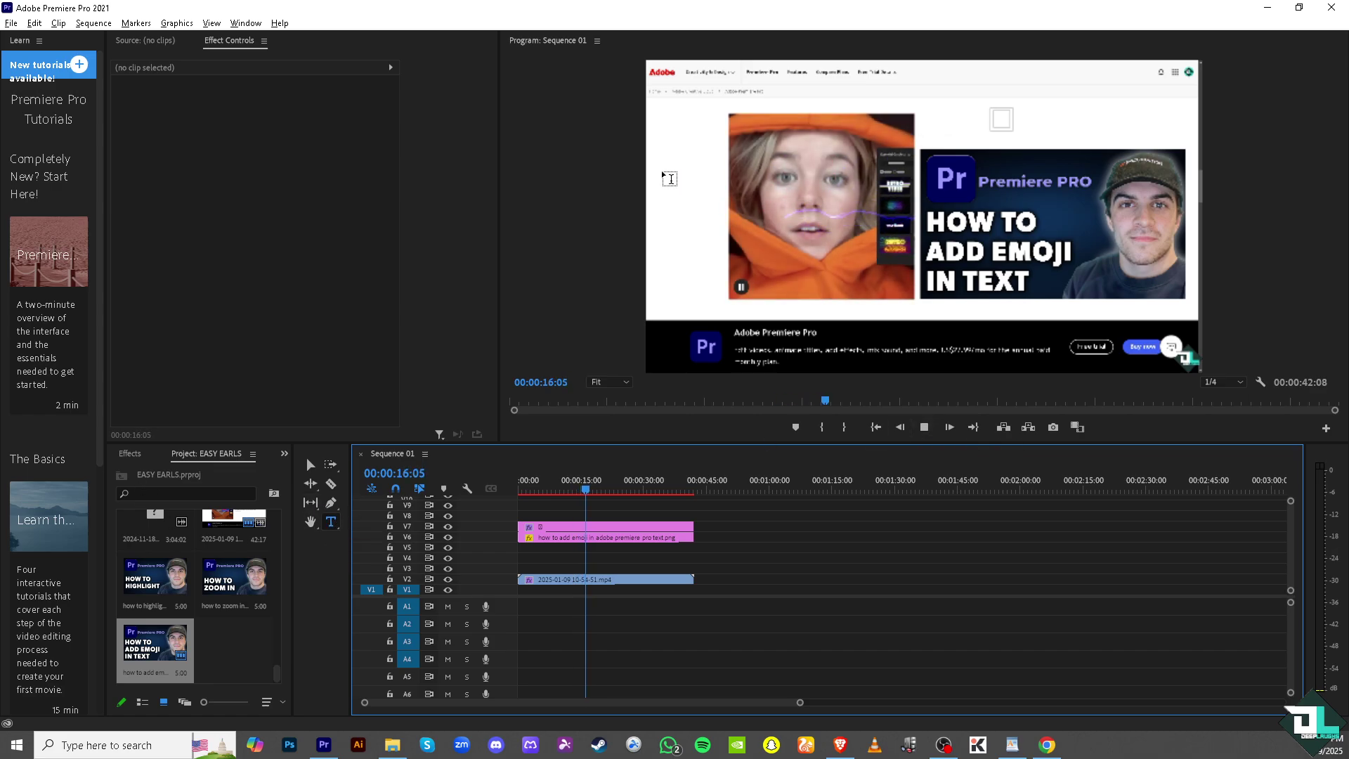
pyautogui.click(962, 129)
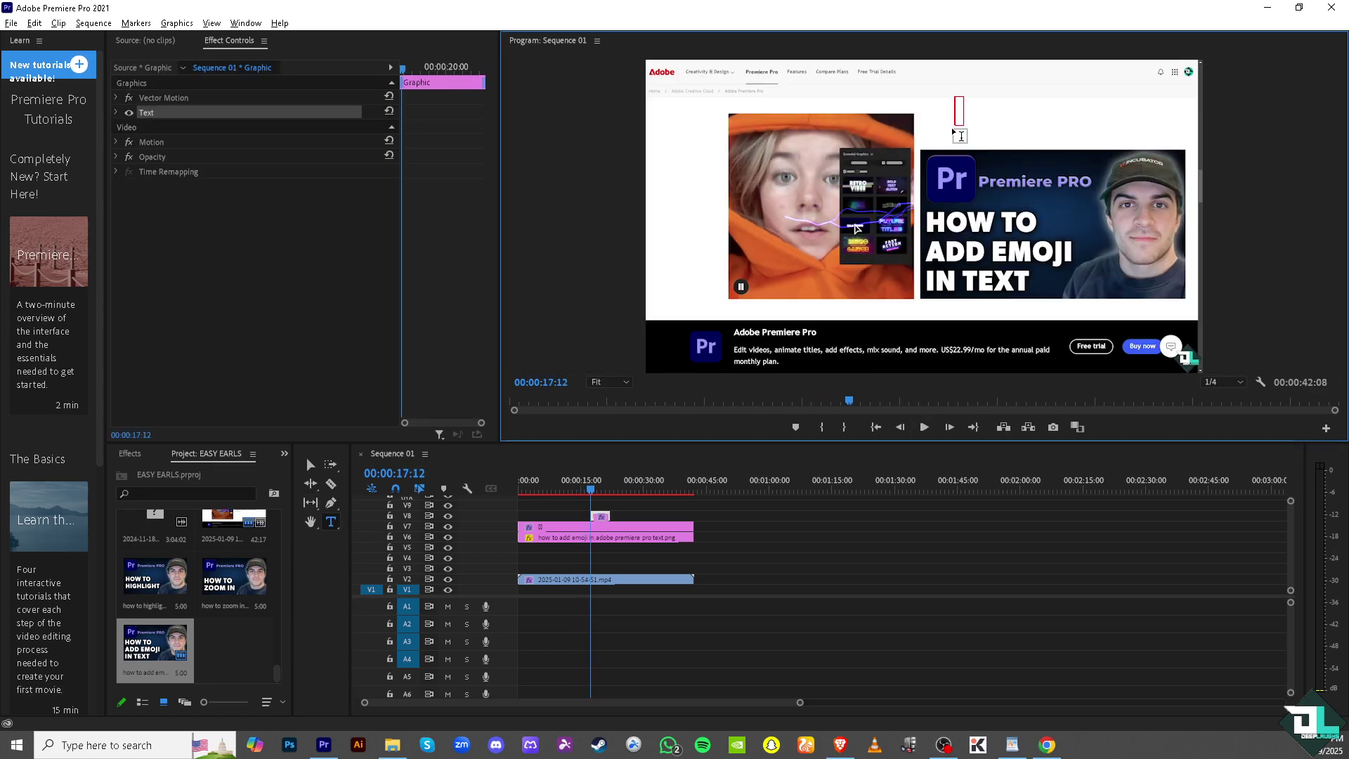
pyautogui.write('HOW TO A')
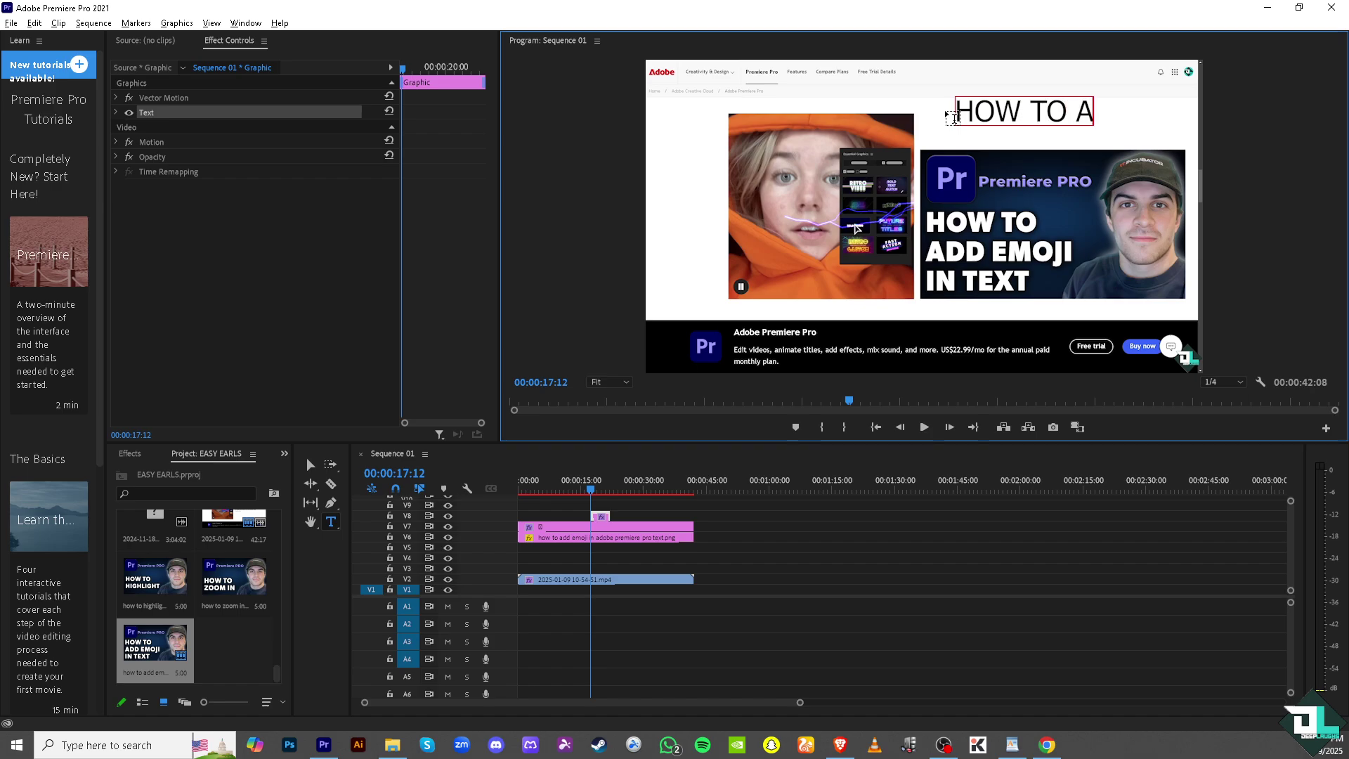
pyautogui.press('BackSpace')
pyautogui.write('ADD EMO')
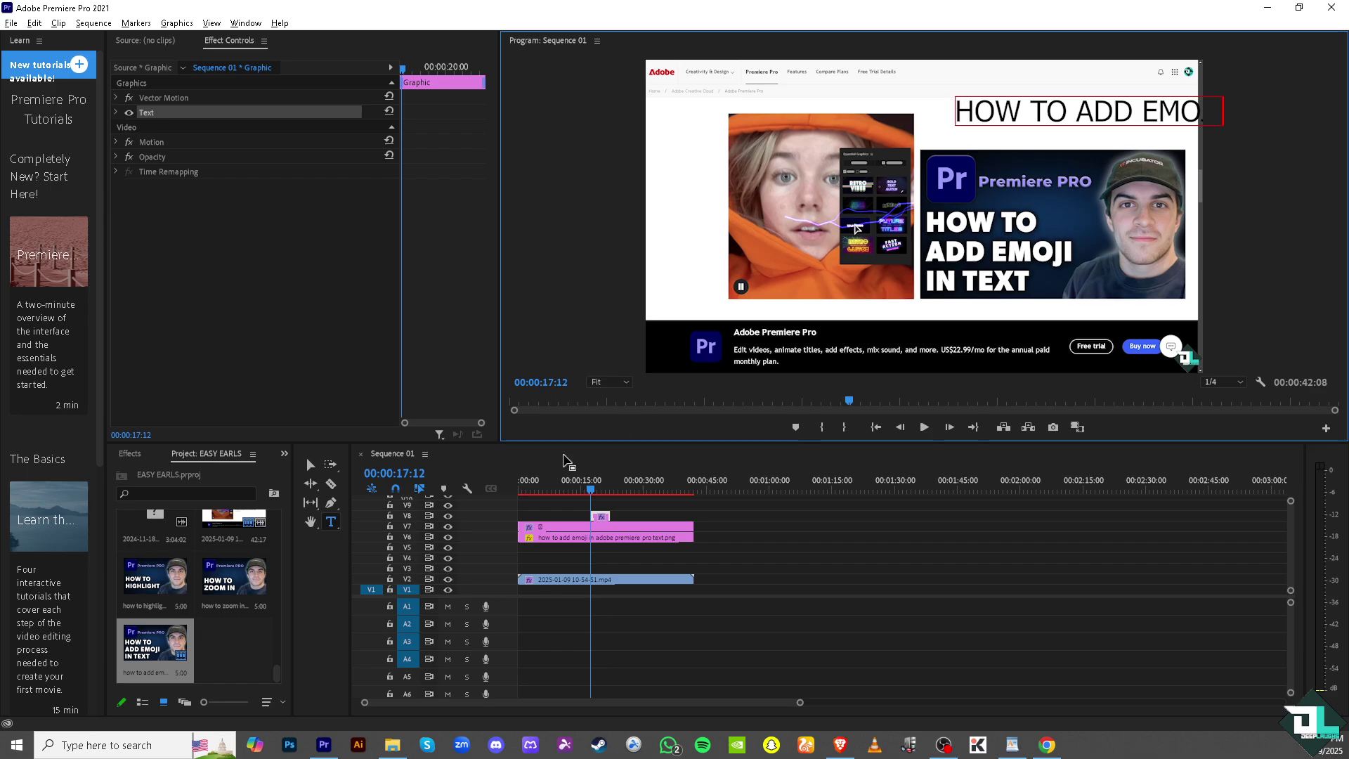
# Shrink the HOW TO ADD EMOJI text, fit it just above the thumbnail, and place the text cursor at its end.
pyautogui.click(310, 464)
pyautogui.moveTo(954, 97); pyautogui.dragTo(970, 129)
pyautogui.doubleClick(958, 126)
pyautogui.click(985, 128)
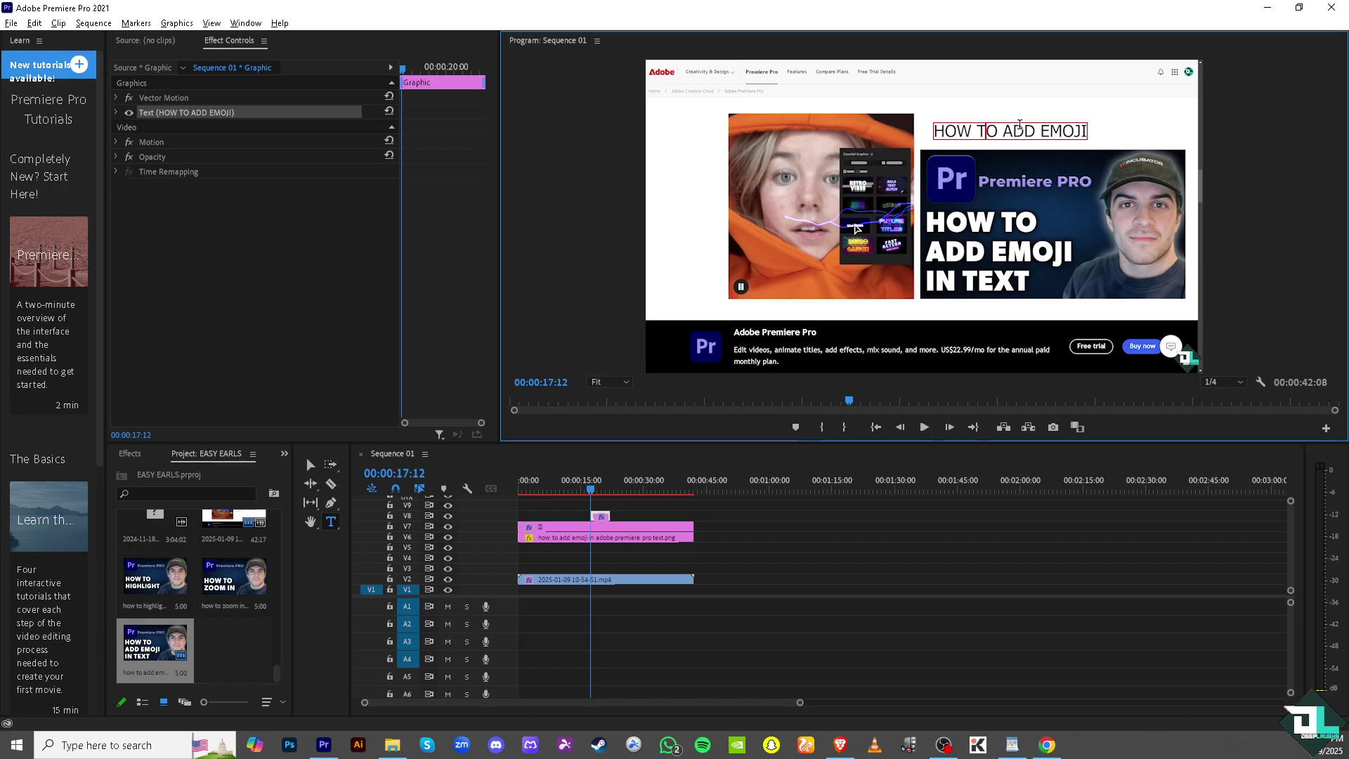
pyautogui.click(1085, 130)
pyautogui.click(246, 24)
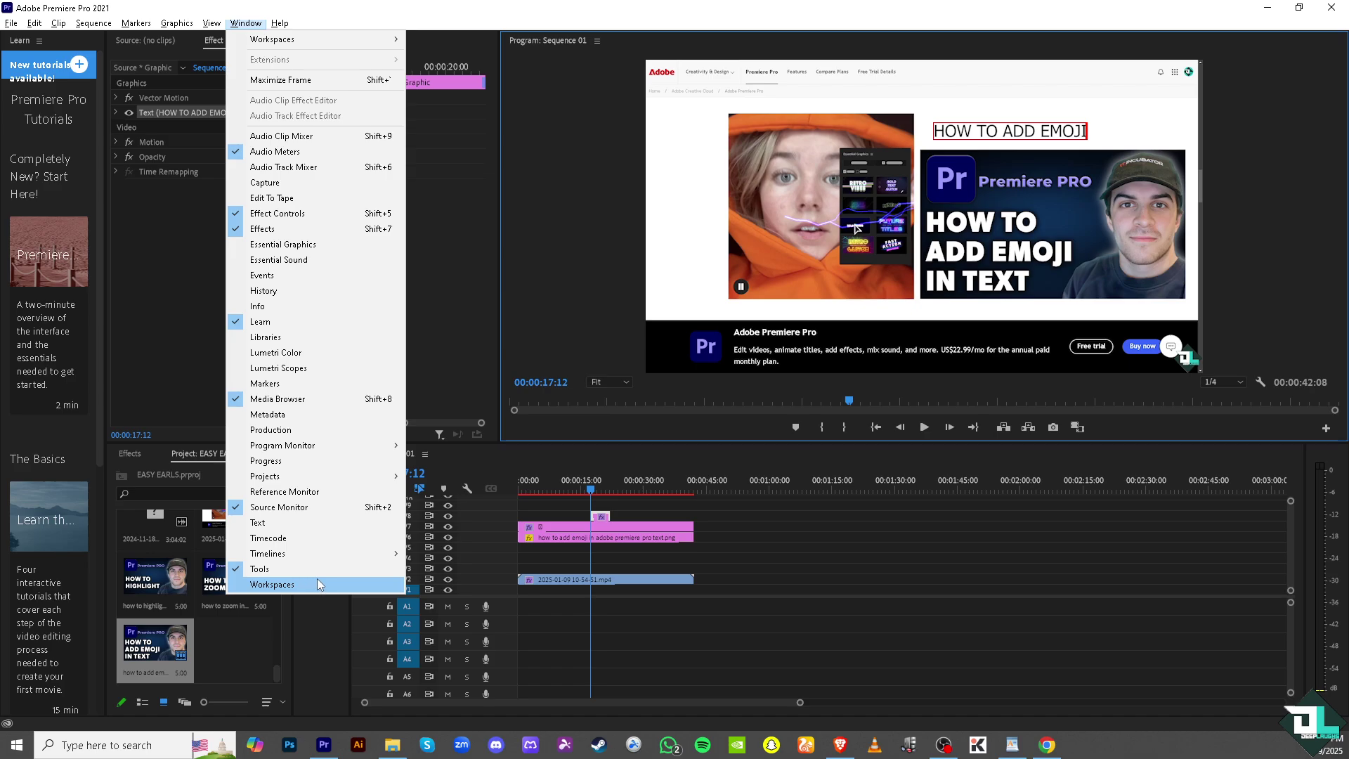
pyautogui.press('Up')
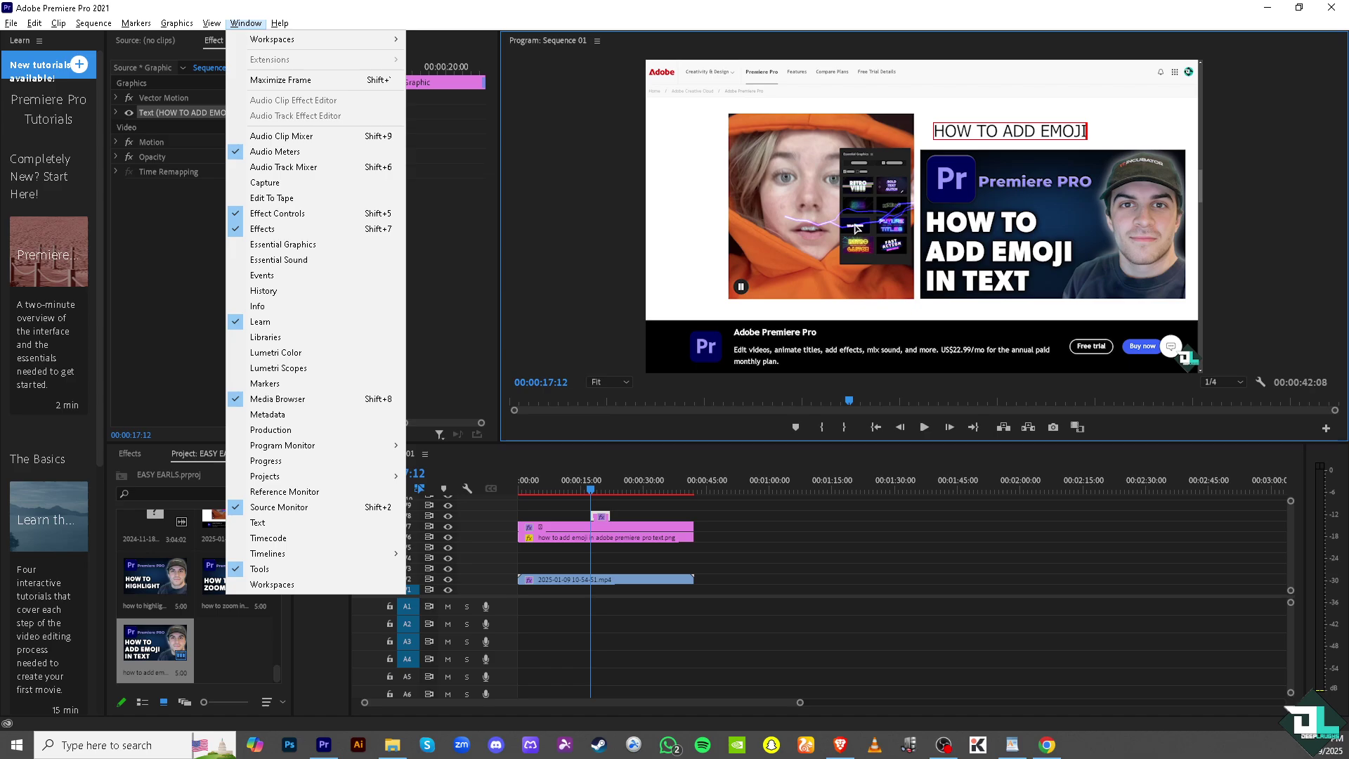
pyautogui.click(546, 37)
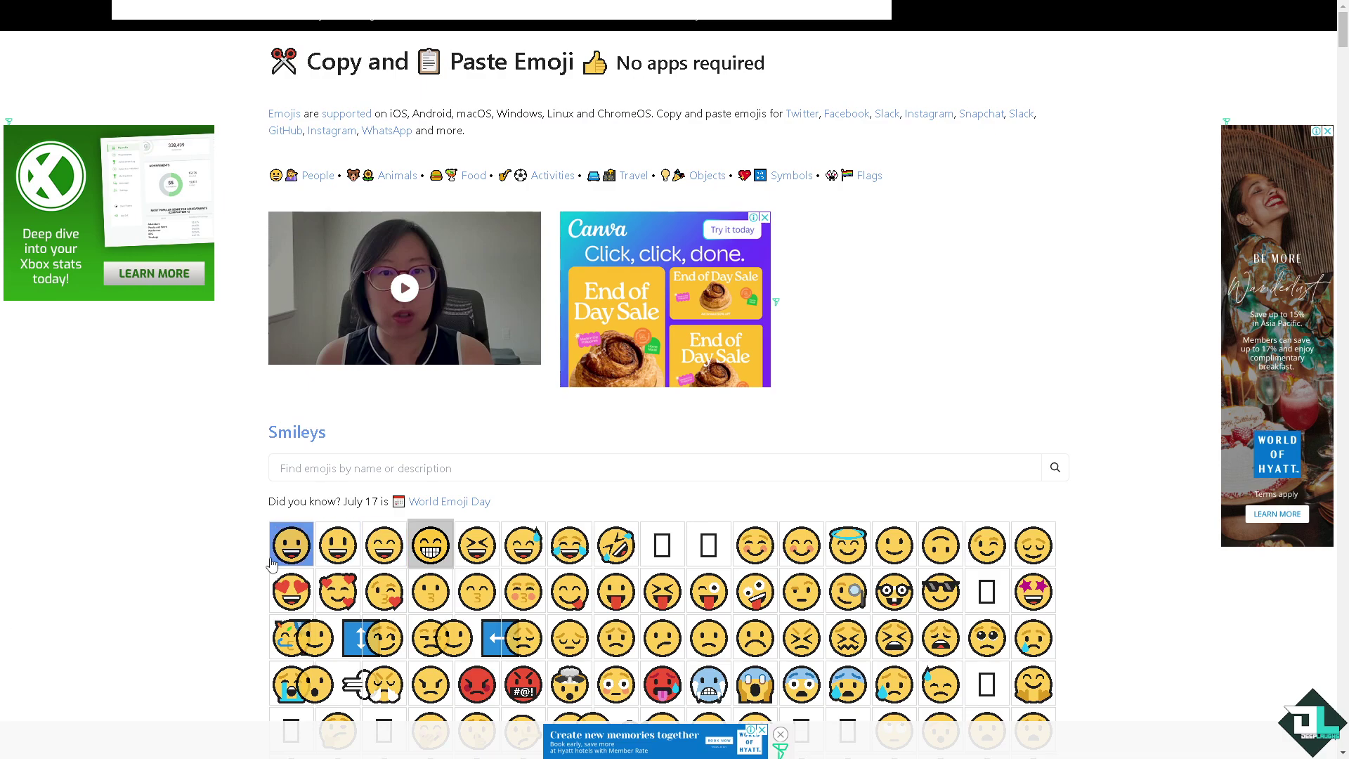
# Copy the grinning face with smiling eyes emoji from the Copy and Paste Emoji web page.
pyautogui.click(377, 548)
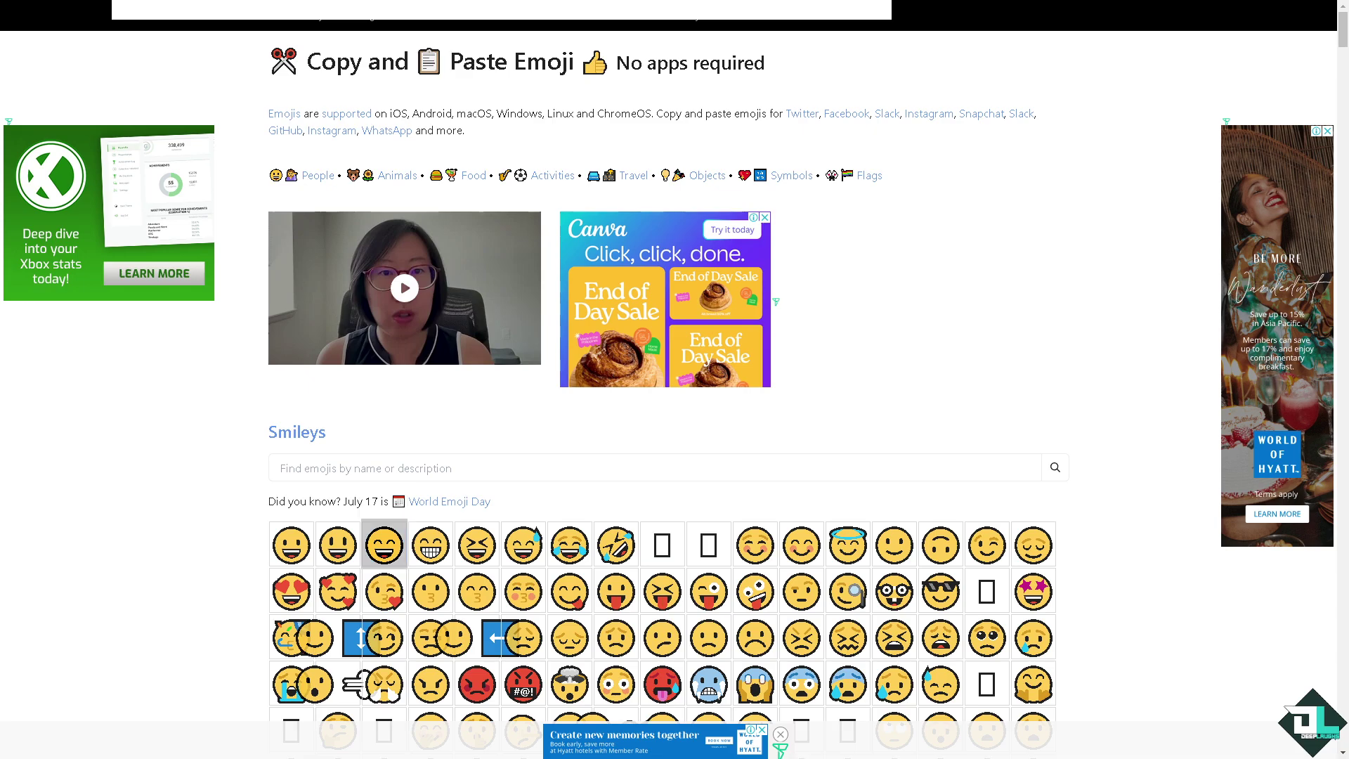
pyautogui.hotkey('alt', 'Tab')
pyautogui.write('😄')
pyautogui.moveTo(352, 209); pyautogui.dragTo(290, 204)
pyautogui.rightClick(302, 200)
pyautogui.click(336, 222)
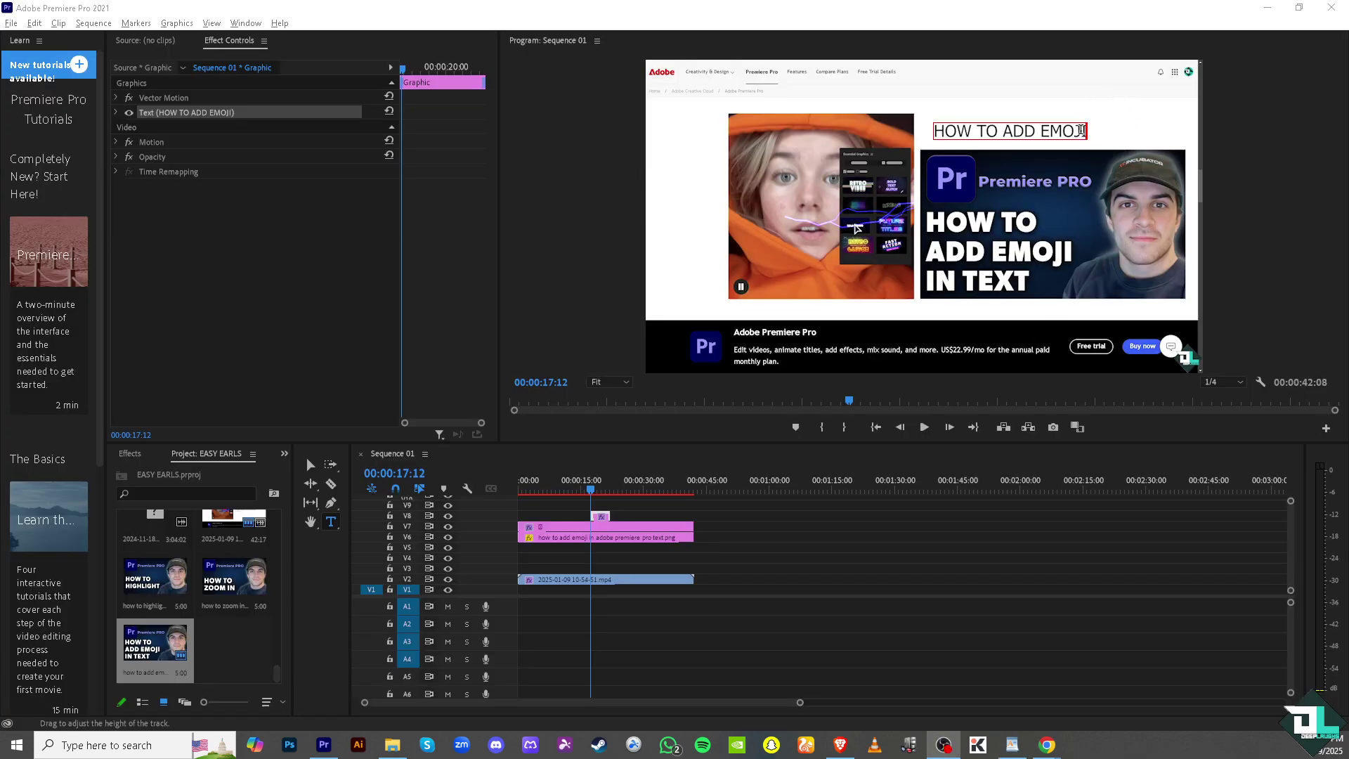
# In Premiere Pro, add a space after EMOJI in the title and paste the copied emoji over the T of TO.
pyautogui.click(1082, 132)
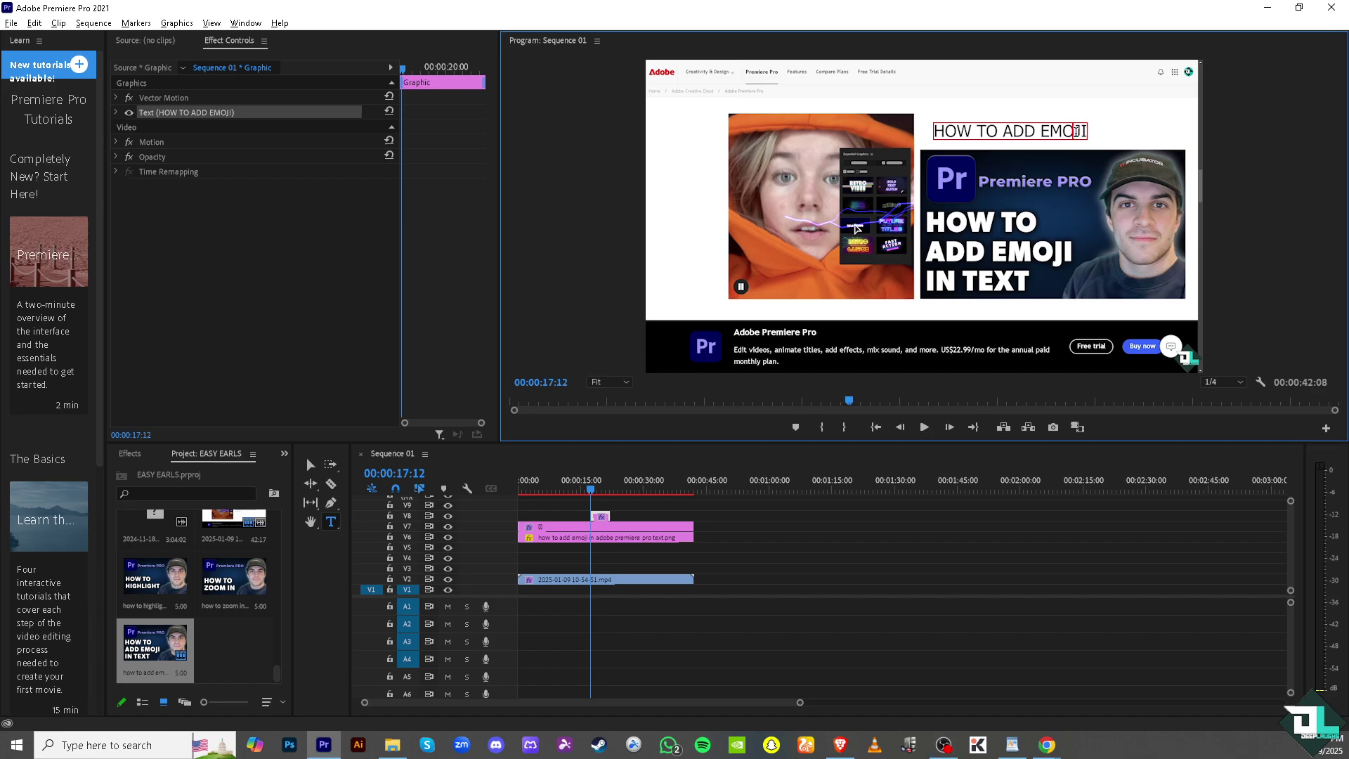
pyautogui.press('space')
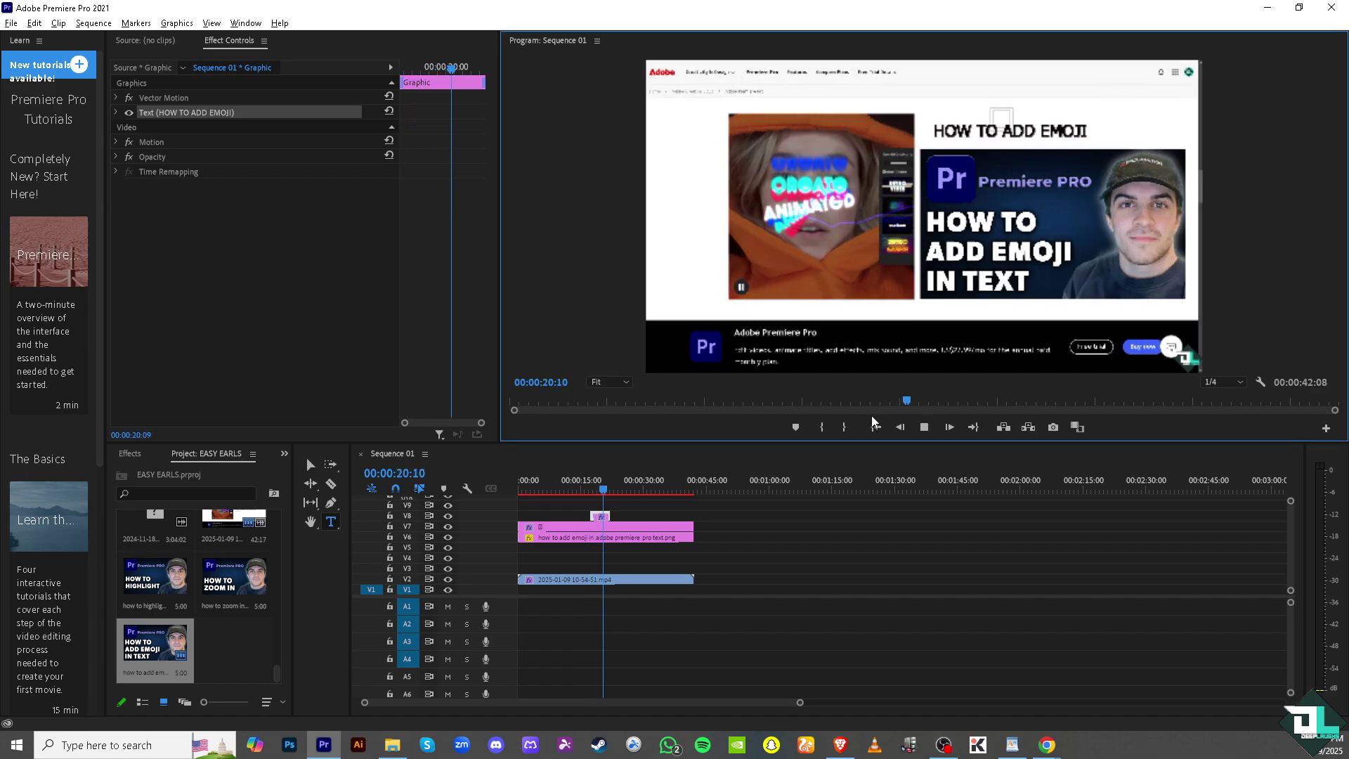
pyautogui.click(924, 428)
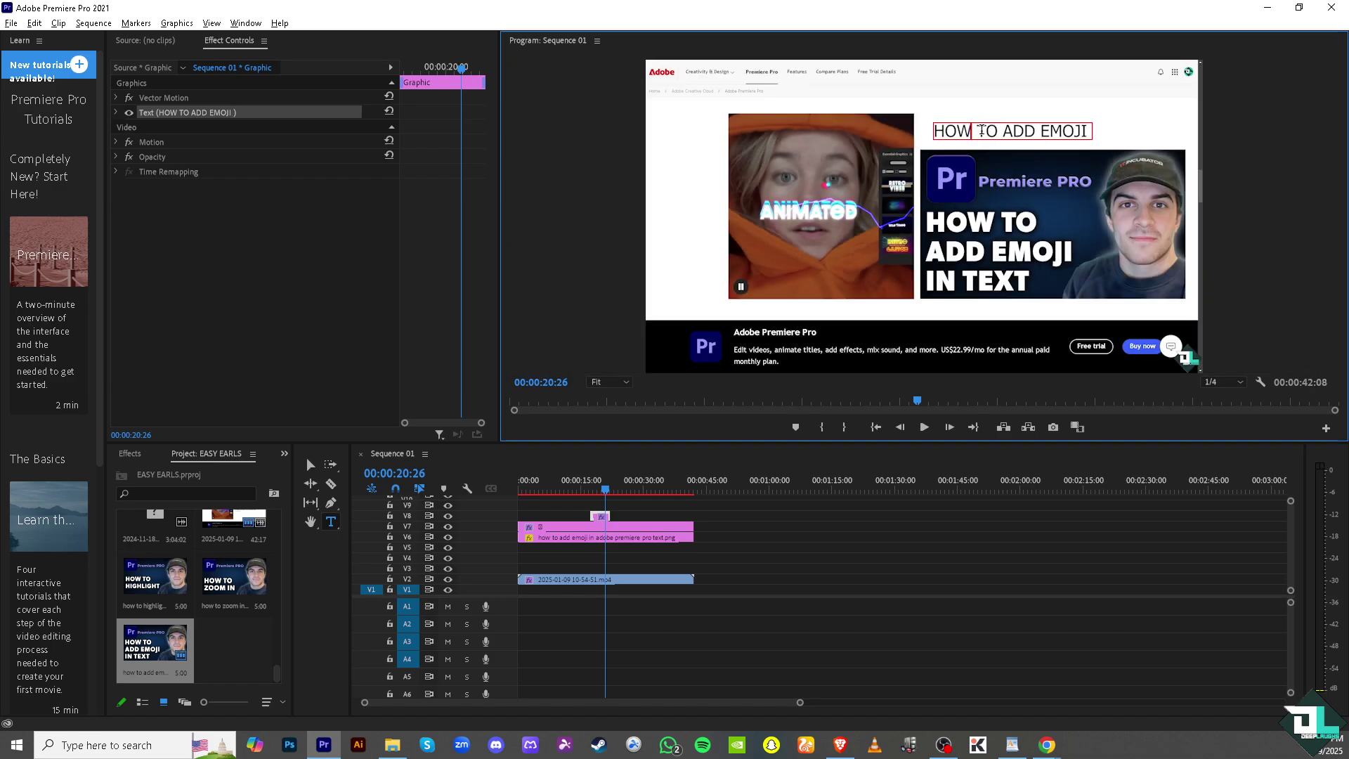
pyautogui.moveTo(971, 130); pyautogui.dragTo(987, 130)
pyautogui.write('□')
pyautogui.press('space')
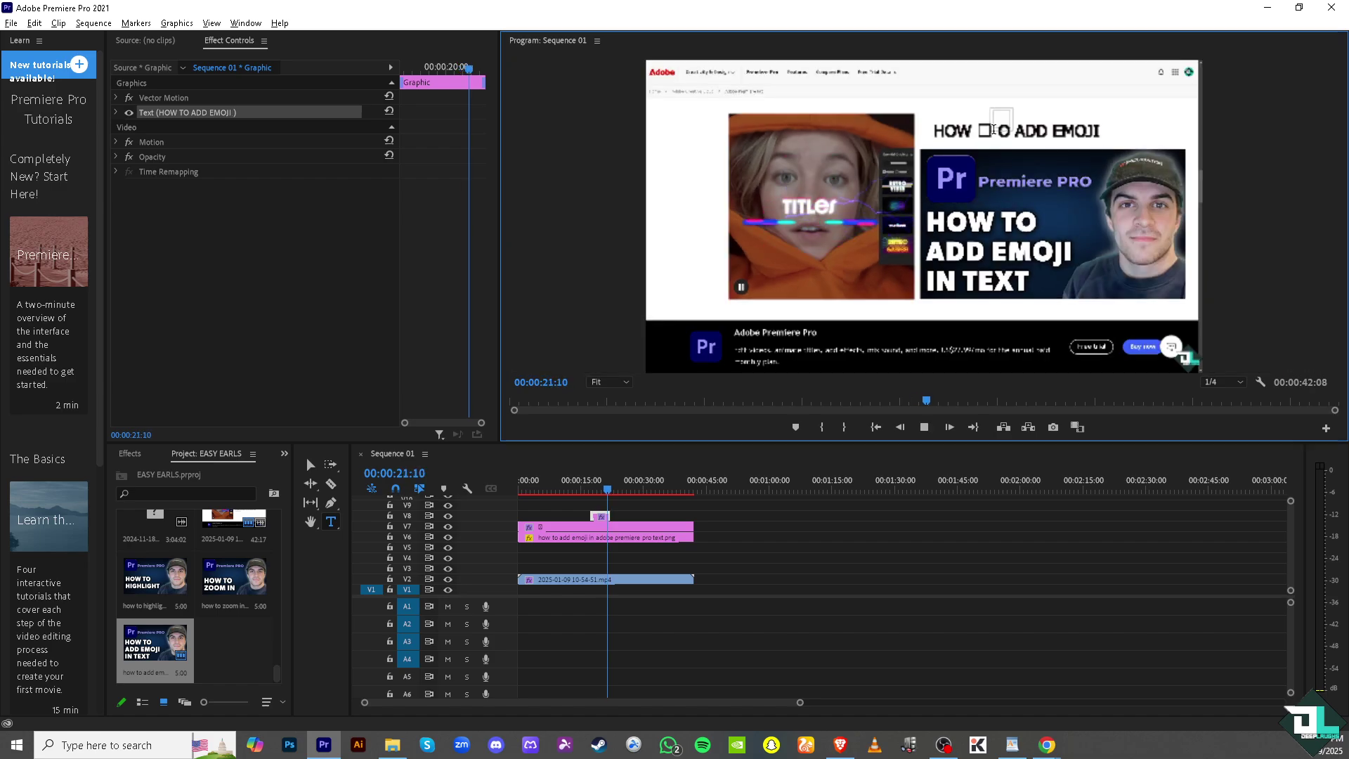
pyautogui.click(984, 130)
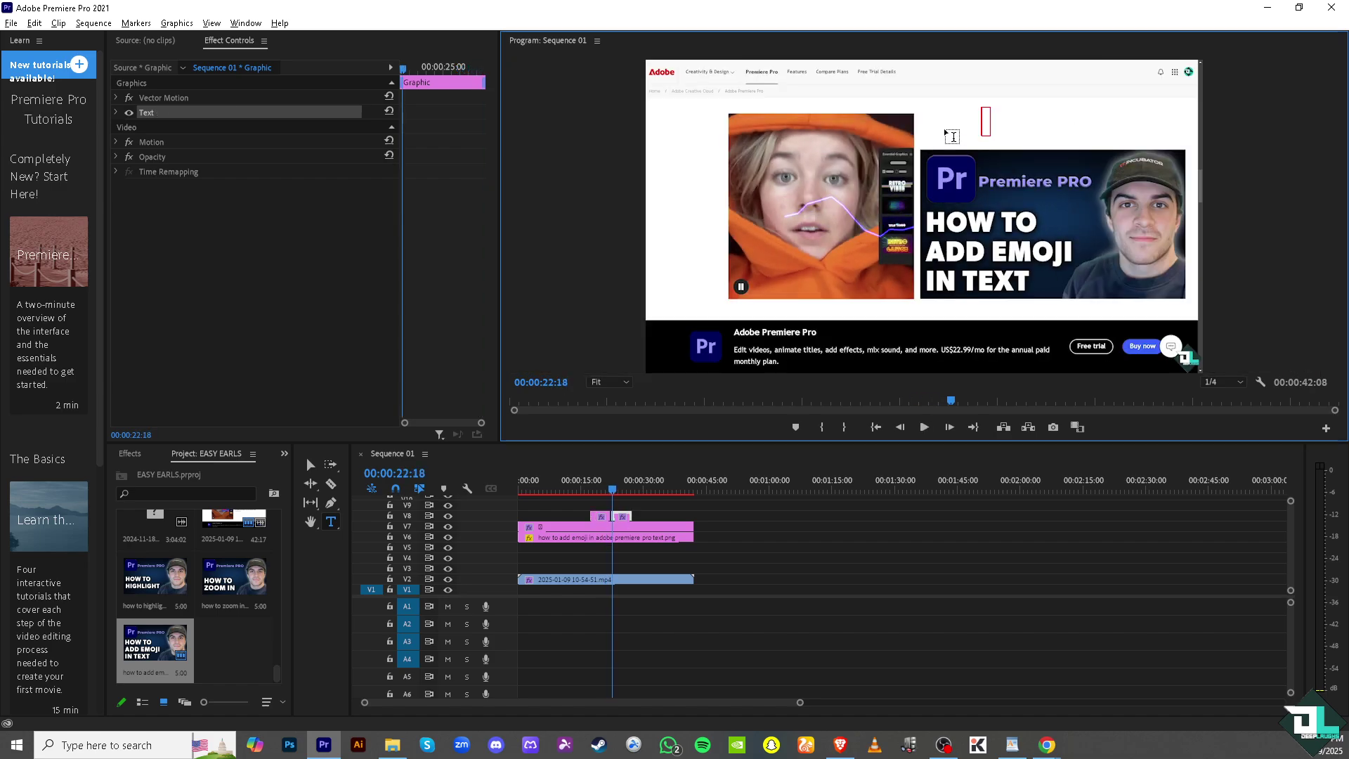
pyautogui.click(948, 134)
pyautogui.hotkey('ctrl', 'z')
pyautogui.hotkey('ctrl', 'z')
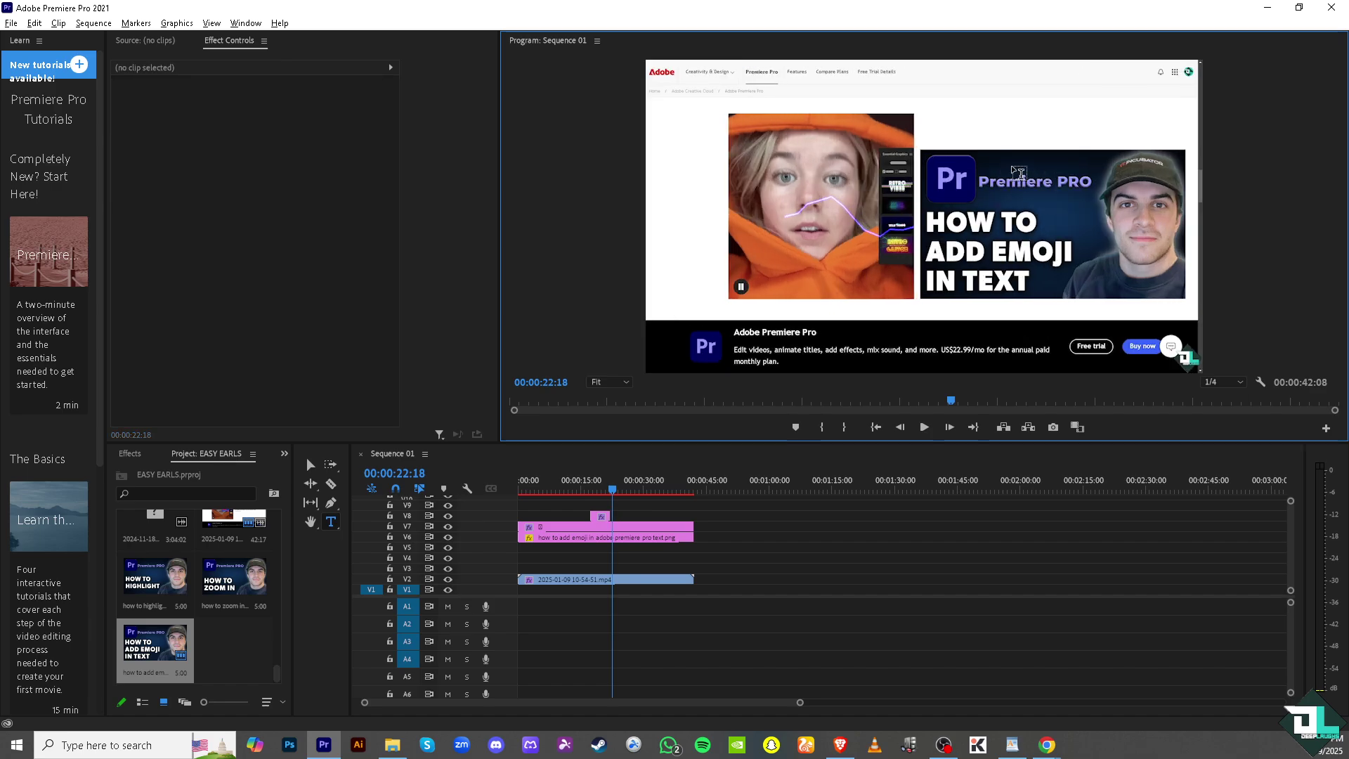
# Create a new text layer above the thumbnail containing only the pasted emoji.
pyautogui.click(950, 116)
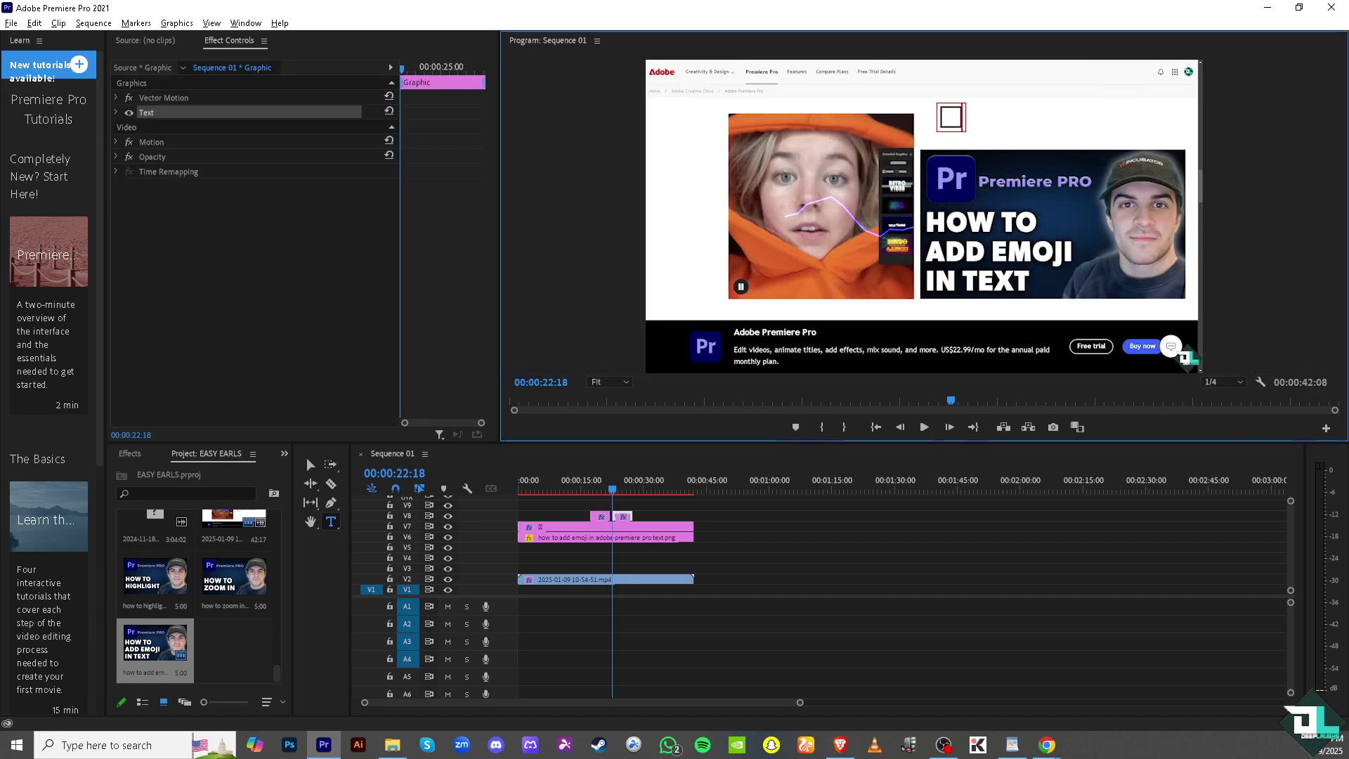
pyautogui.hotkey('alt', 'Tab')
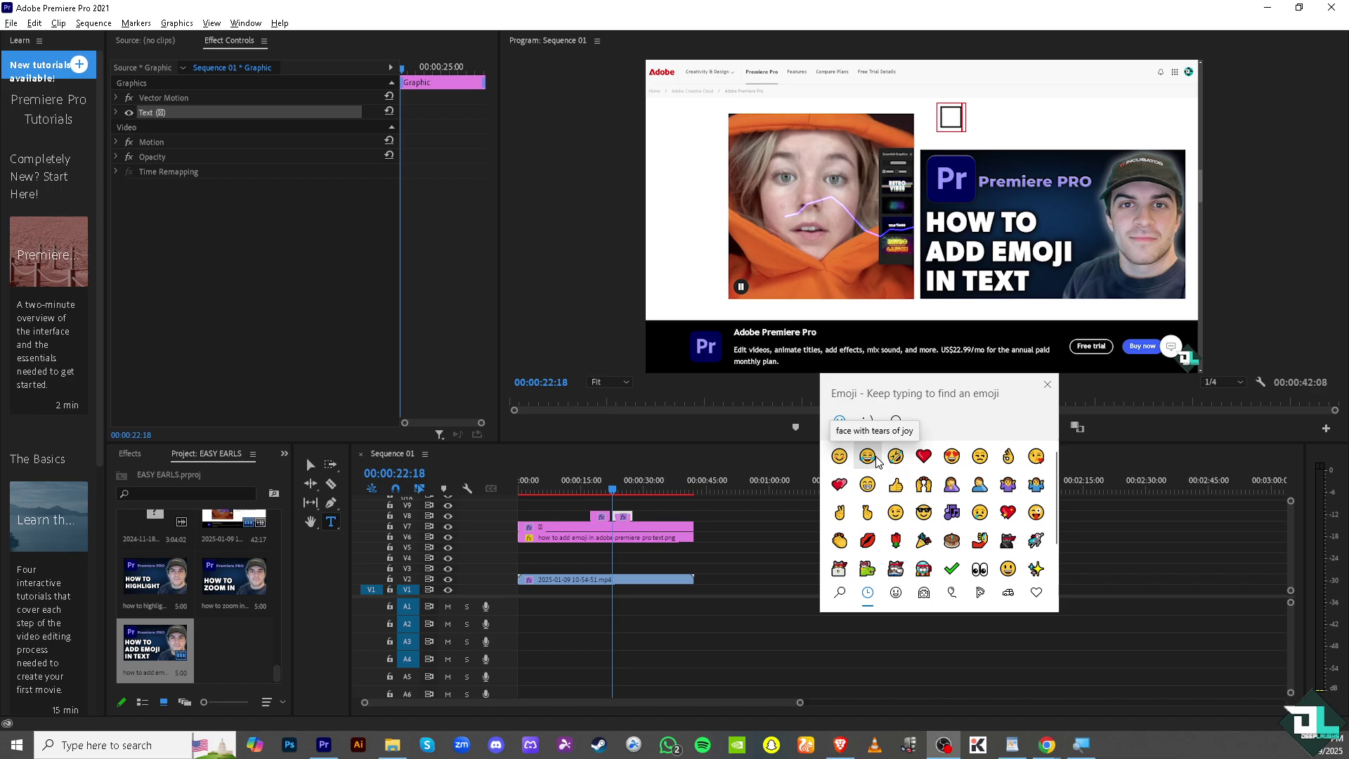
# Browse the recently used emojis in the emoji picker and reposition the picker below the text layer.
pyautogui.click(876, 460)
pyautogui.click(895, 458)
pyautogui.press('Right')
pyautogui.press('Right')
pyautogui.press('Right')
pyautogui.press('Right')
pyautogui.moveTo(981, 388); pyautogui.dragTo(782, 320)
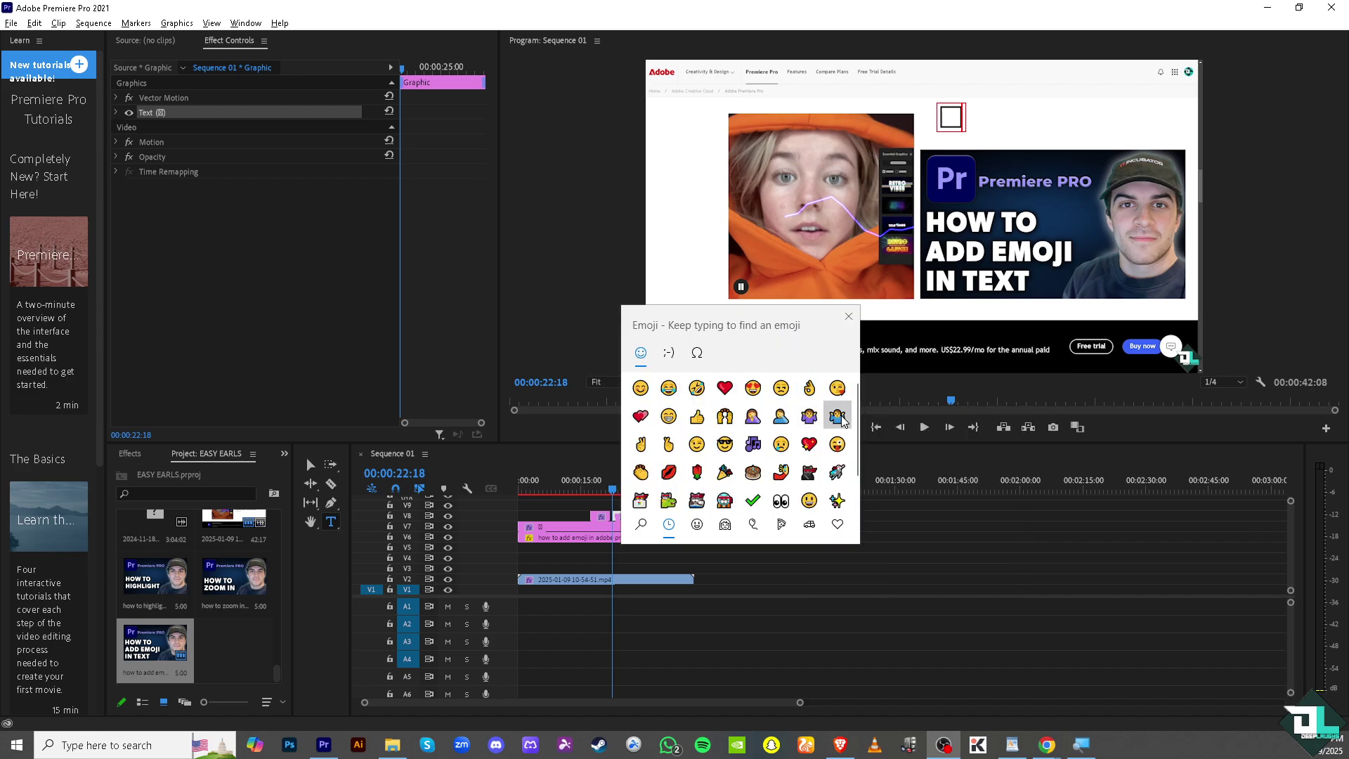
pyautogui.press('Down')
pyautogui.press('Left')
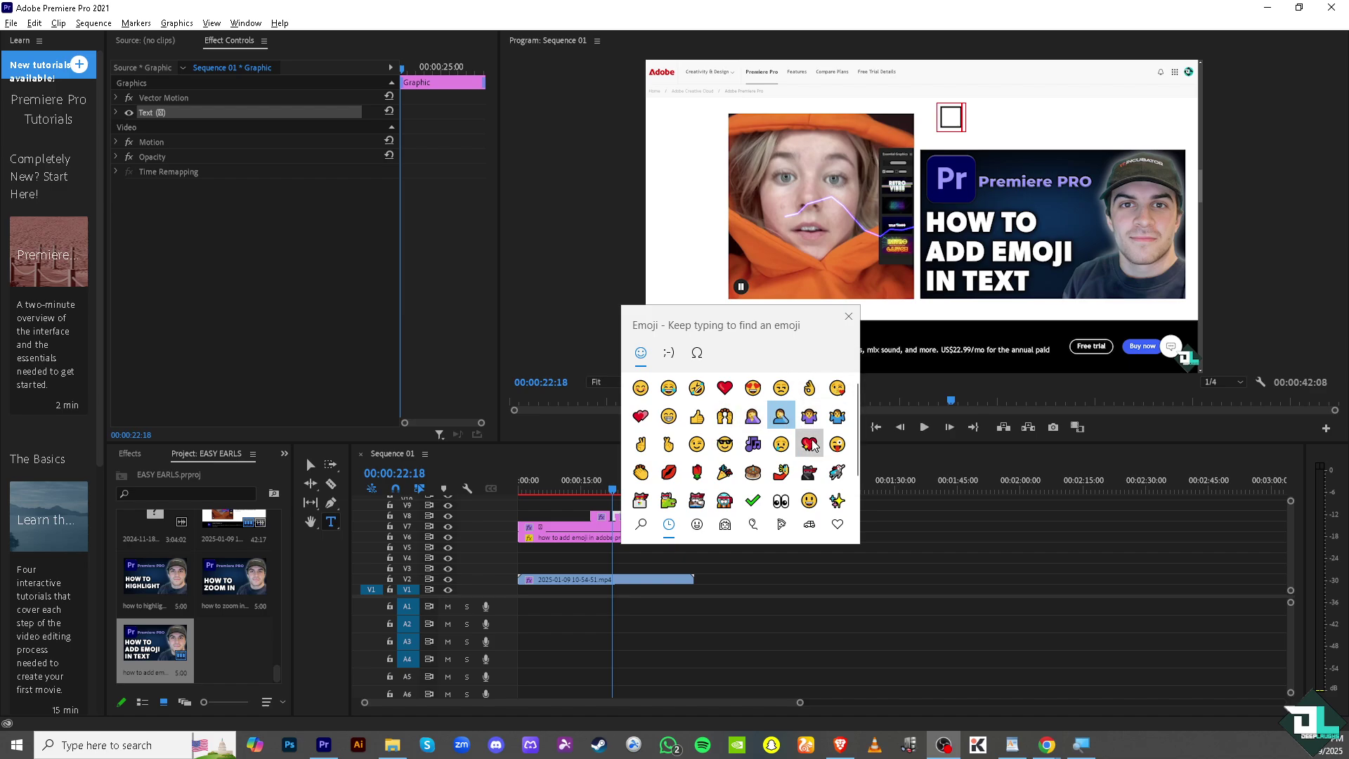
pyautogui.click(780, 444)
pyautogui.moveTo(719, 314); pyautogui.dragTo(741, 310)
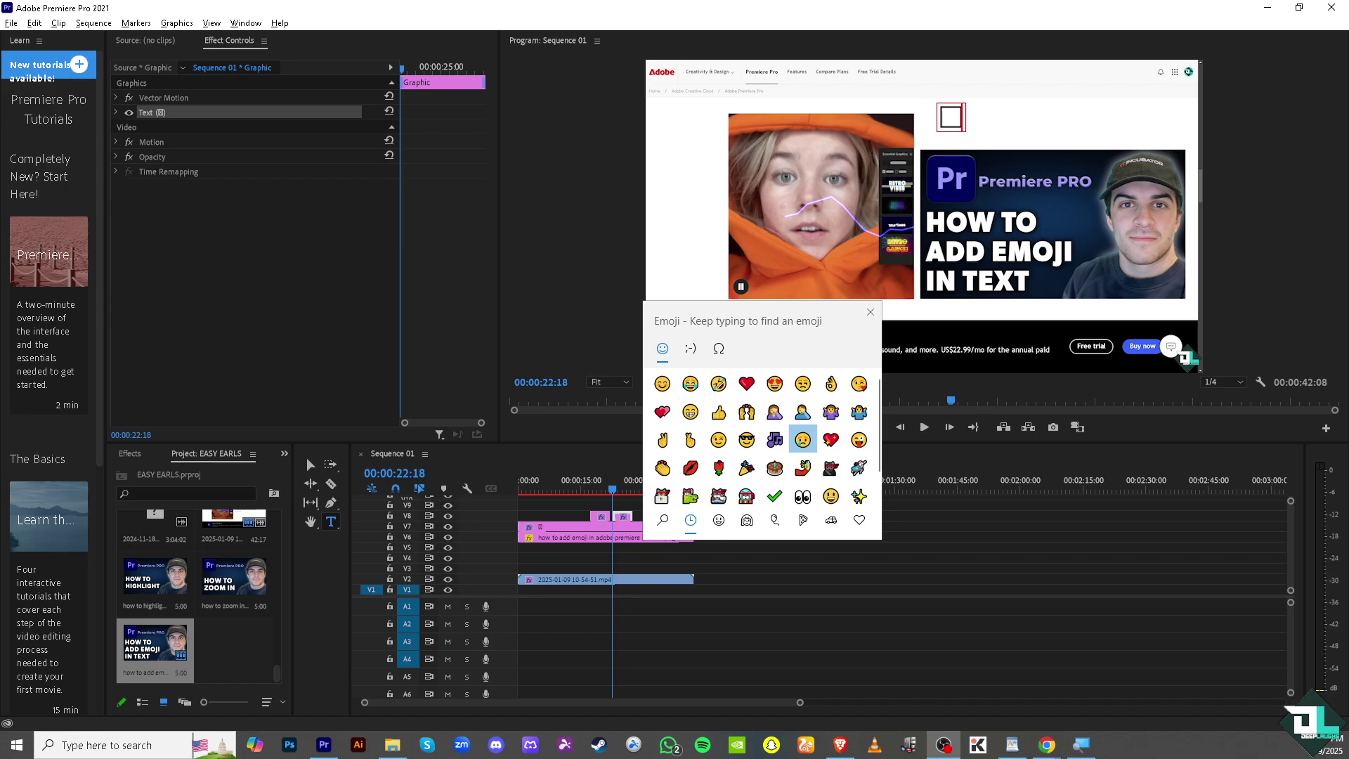